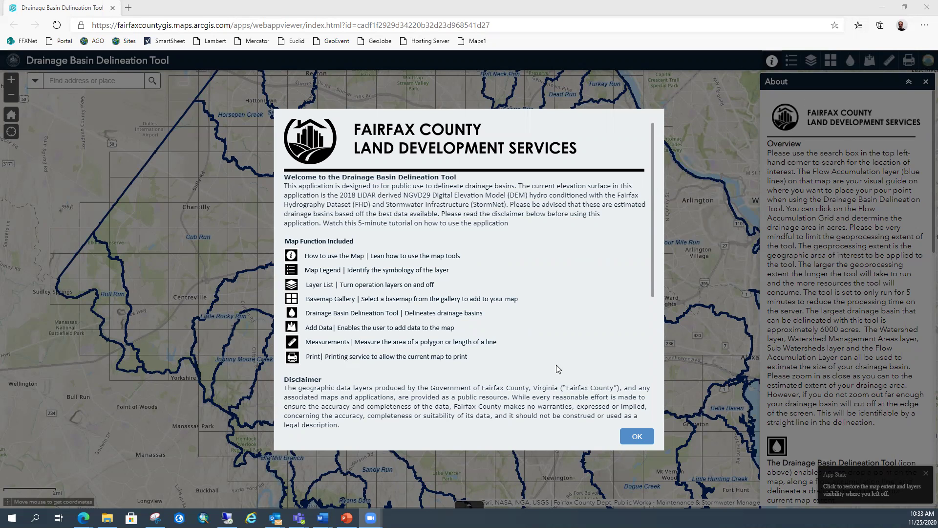
- Read to the end of the welcome disclaimer and dismiss it to reveal the watershed map
scroll(582, 337, down, 5)
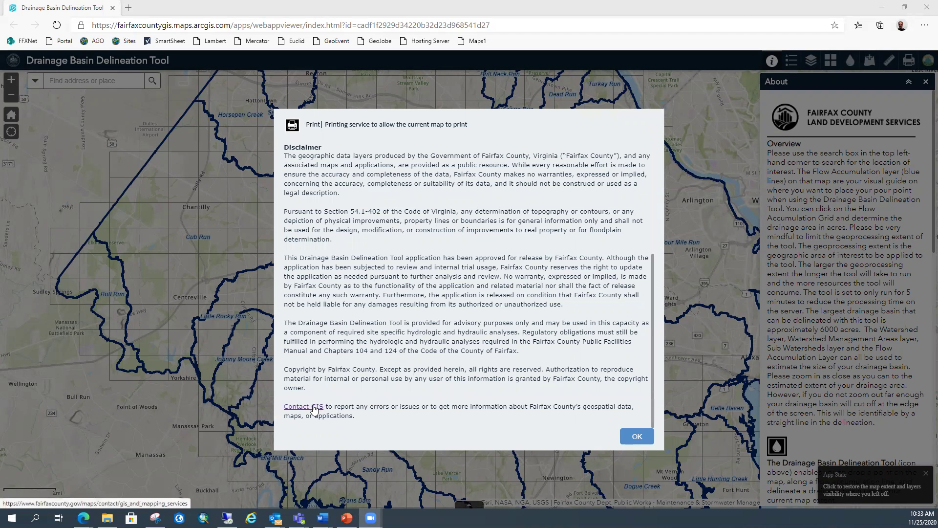
click(634, 439)
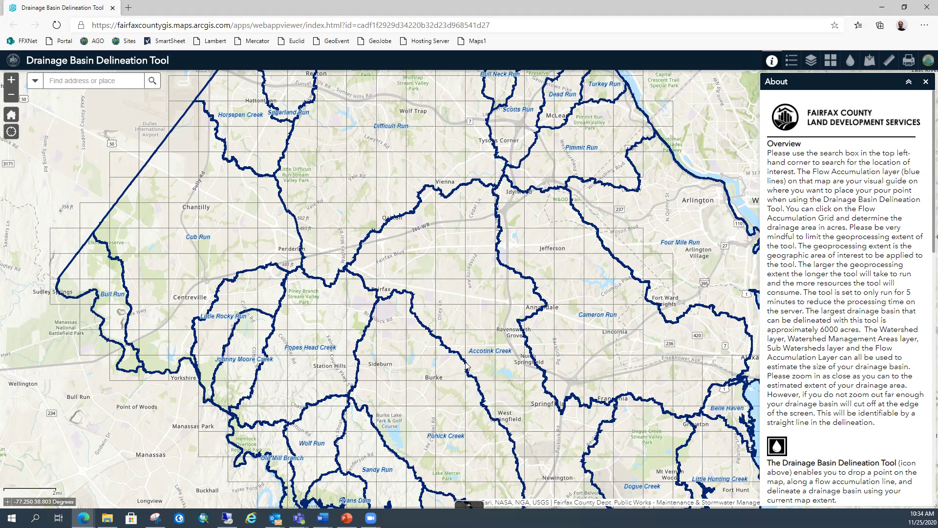
- Show the Layer List and zoom in near Fairfax Shopping Center, shifting toward nearby streets
click(810, 66)
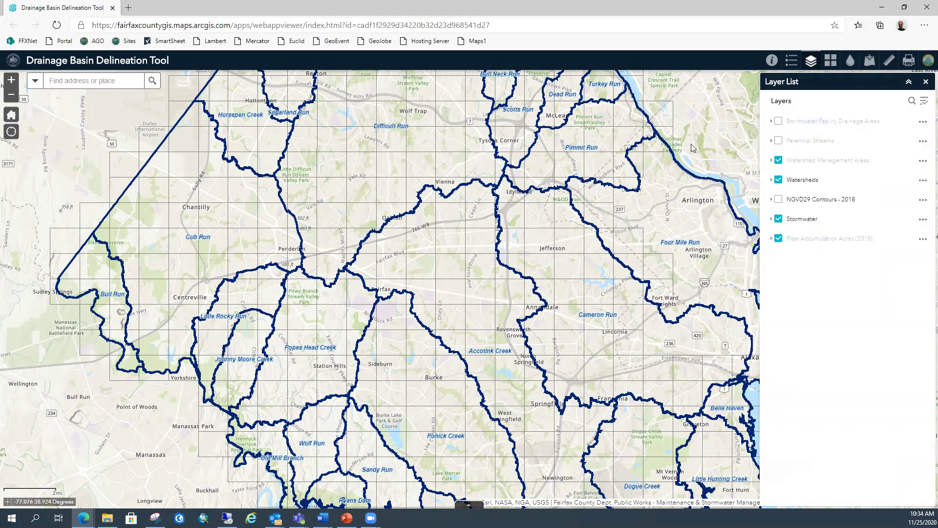
drag(406, 248, 366, 277)
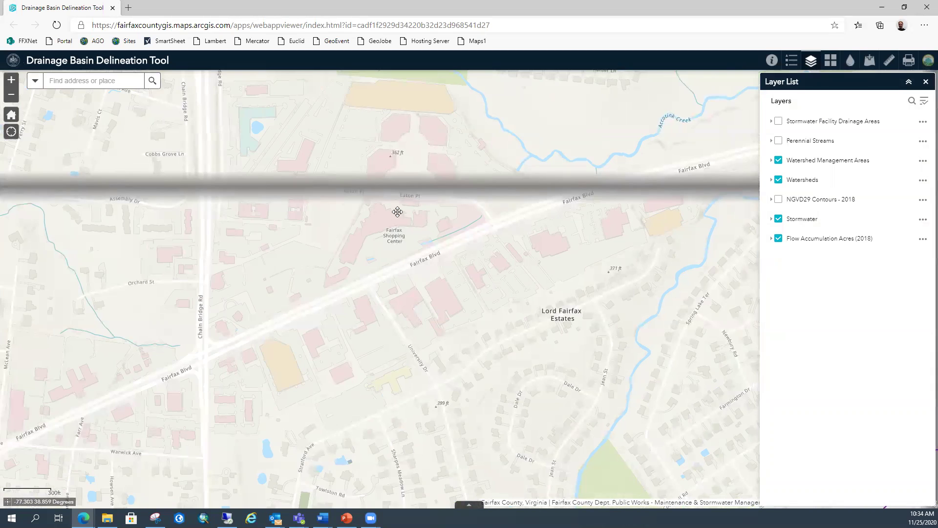
key(Down)
key(Right)
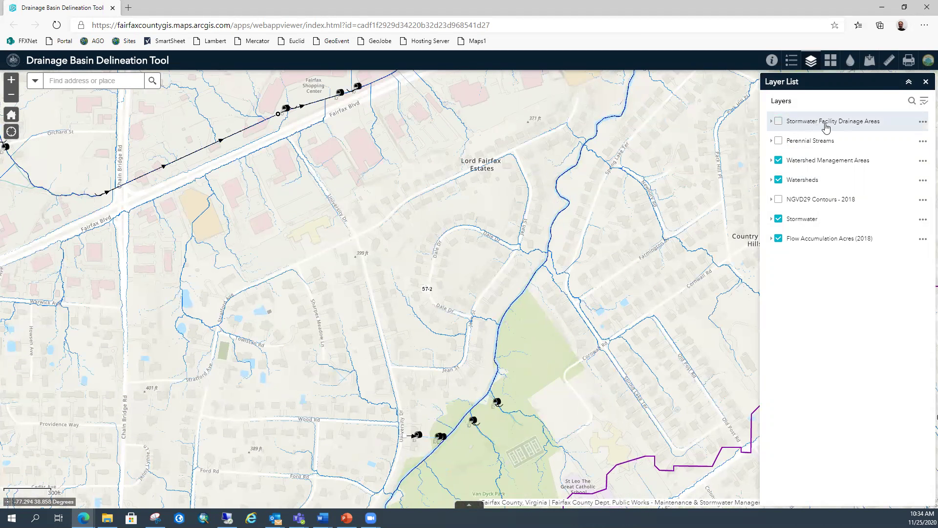
- Toggle Stormwater Facility Drainage Areas on and back off, then adjust the zoom
click(780, 122)
click(778, 122)
scroll(480, 432, up, 3)
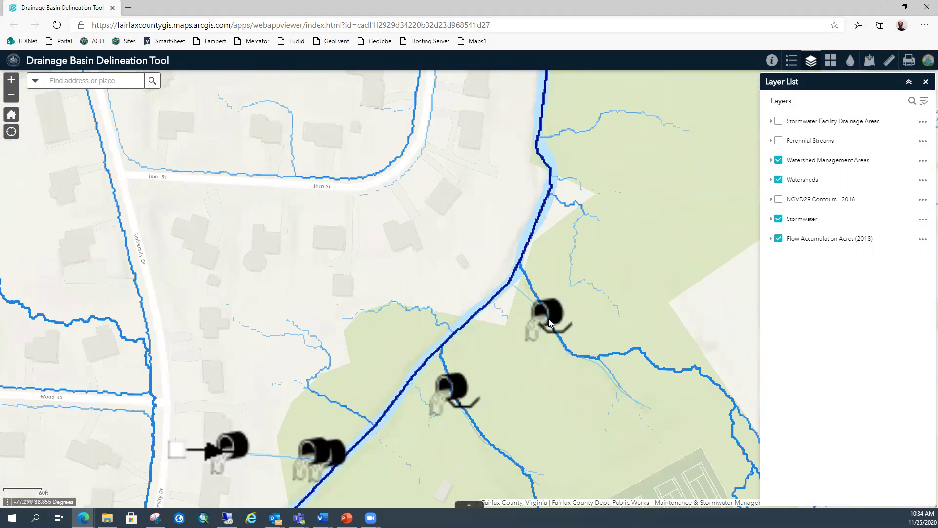
scroll(514, 342, down, 2)
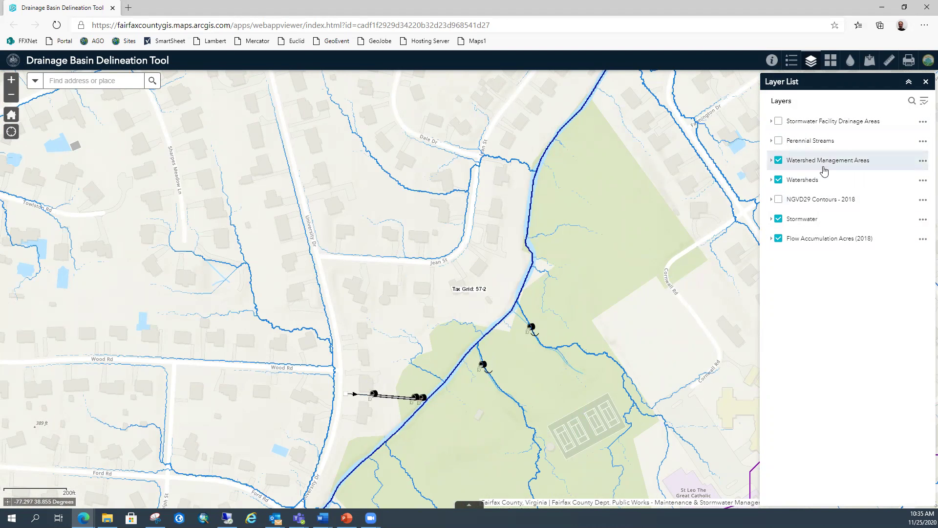
- Peek at the Watersheds legend and briefly turn NGVD29 Contours - 2018 on and off
click(805, 182)
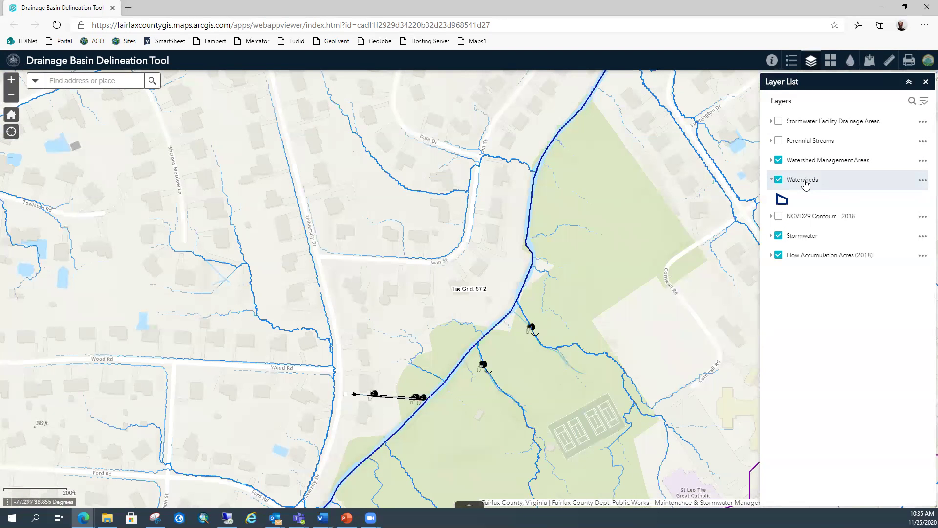
click(806, 183)
click(781, 202)
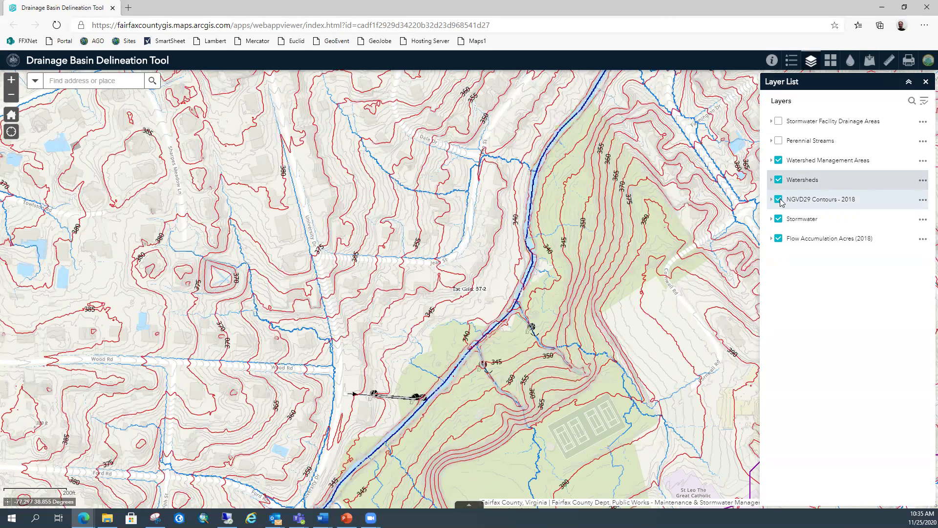
click(780, 199)
- Expand Stormwater and the Flow Accumulation Acres (2018) legend, then zoom near University Dr
click(794, 219)
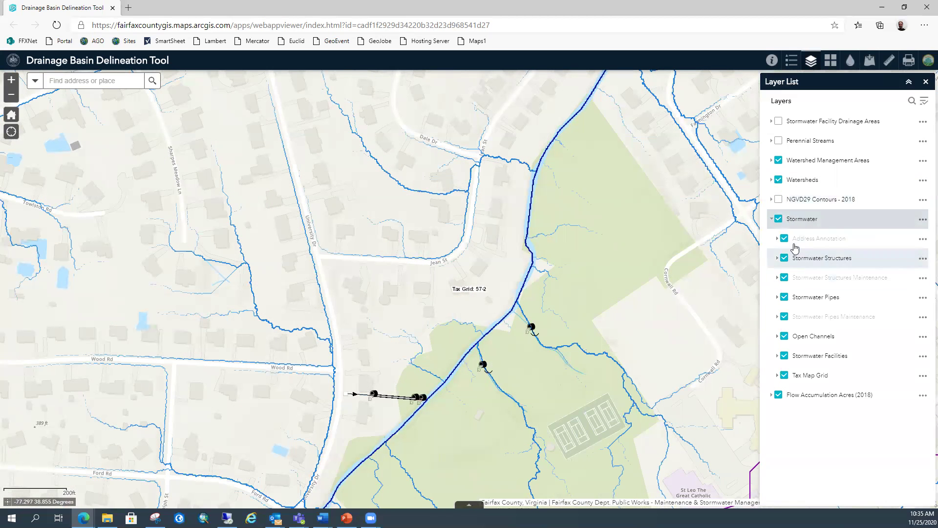
click(829, 396)
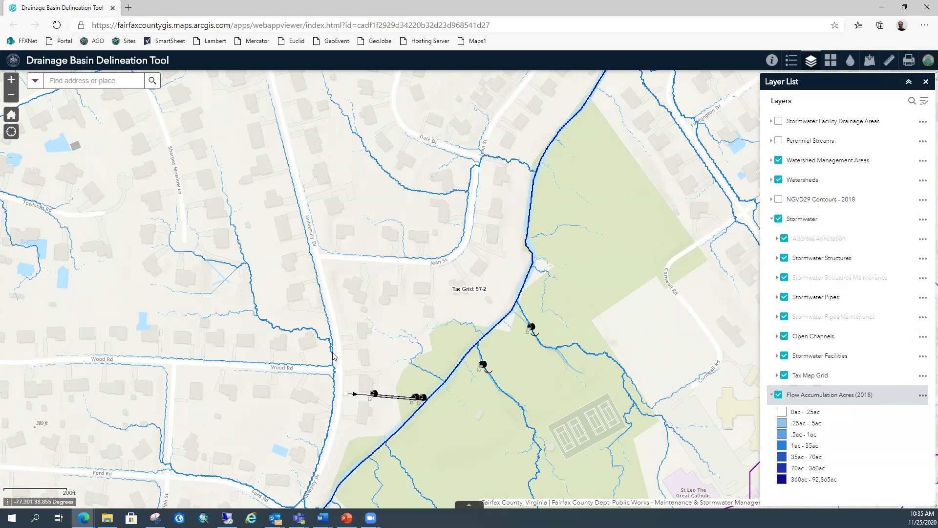
drag(341, 329, 312, 363)
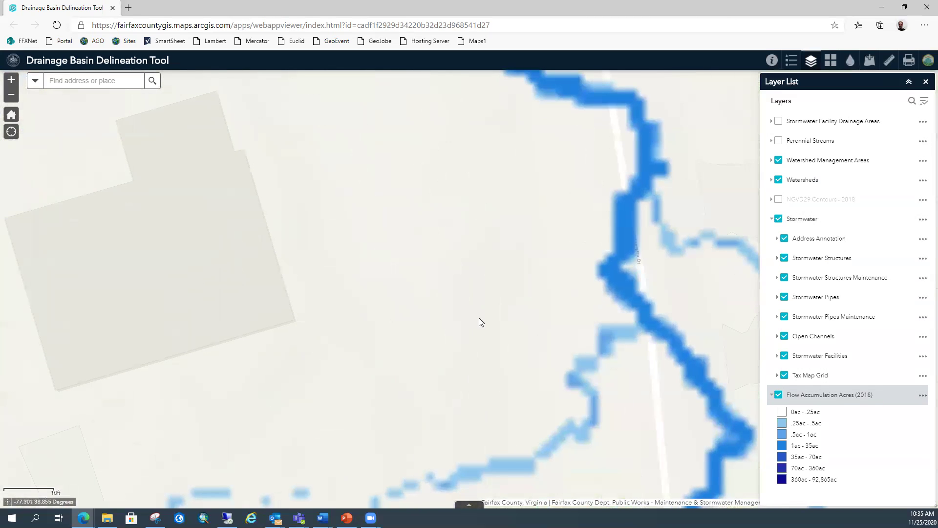
scroll(479, 322, down, 1)
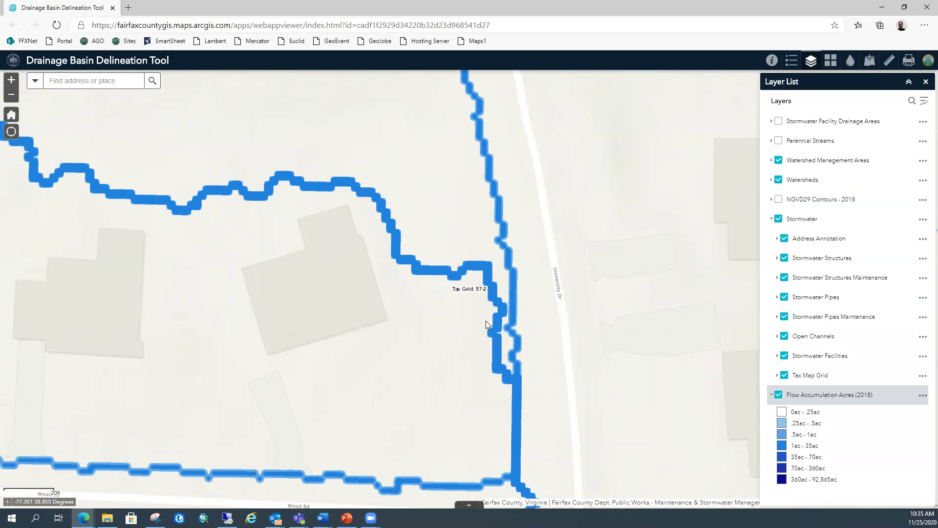
- Identify a flow-line point, stepping through its Accotink Creek watershed and 7.80-acre drainage results
click(473, 265)
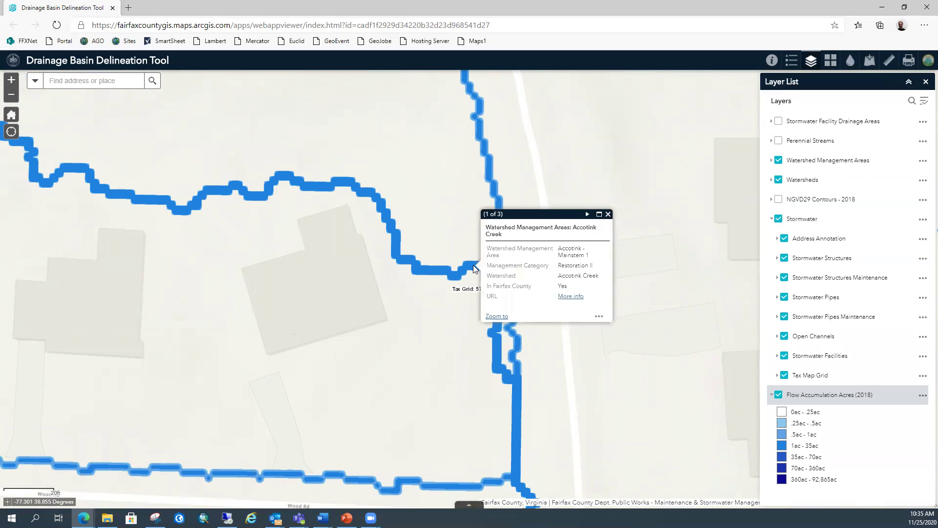
click(587, 215)
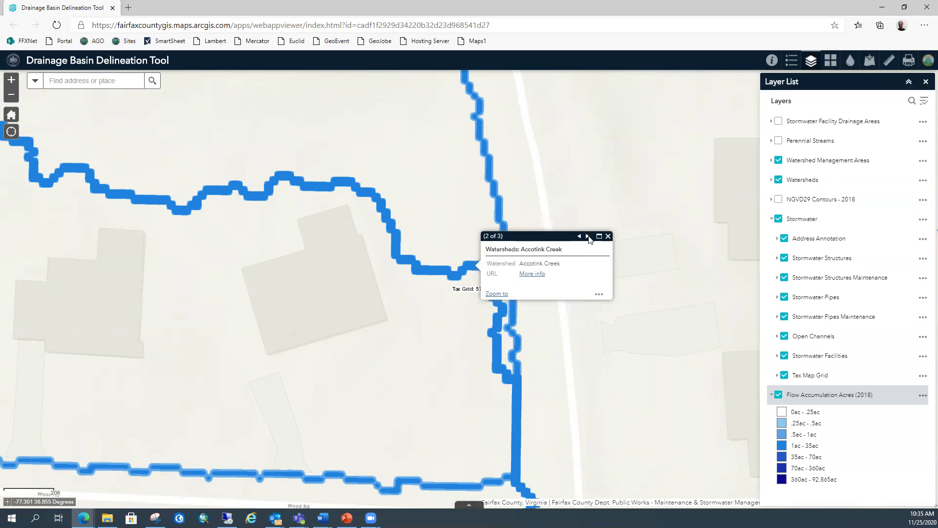
click(588, 237)
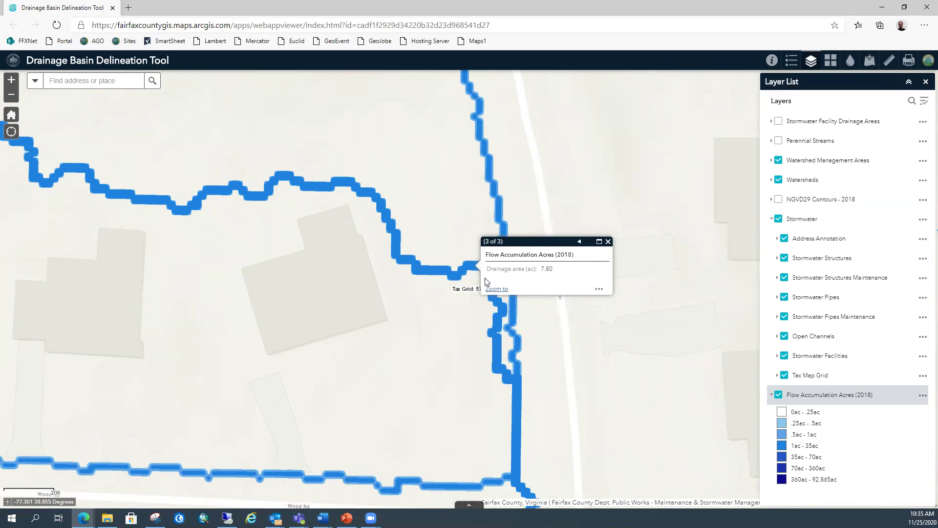
click(609, 241)
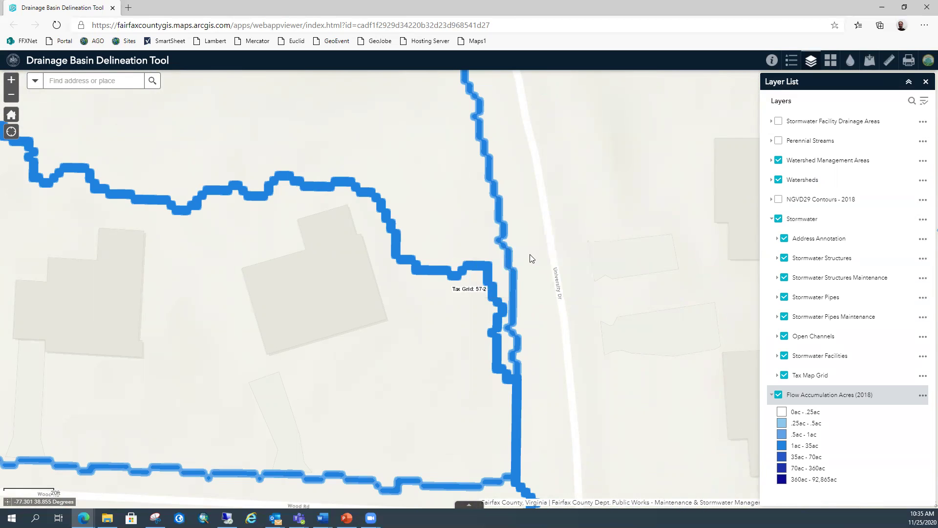
- Zoom back out and pan northwest over the Wood Rd neighbourhood
scroll(612, 319, down, 1)
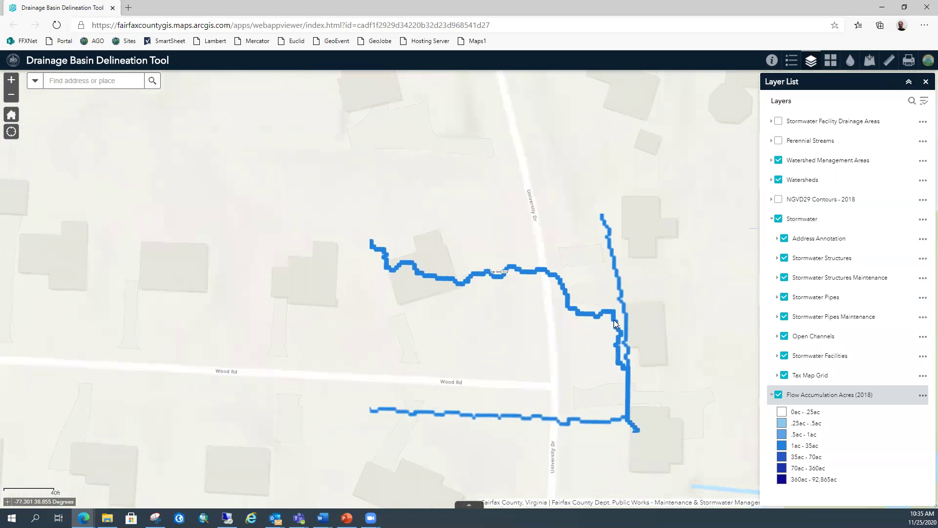
scroll(527, 277, down, 1)
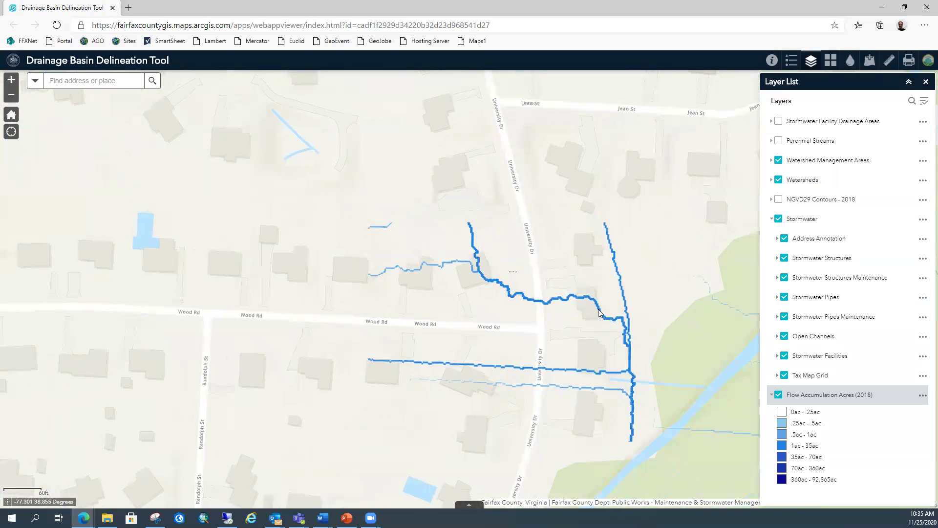
drag(524, 282, 550, 415)
scroll(548, 410, down, 2)
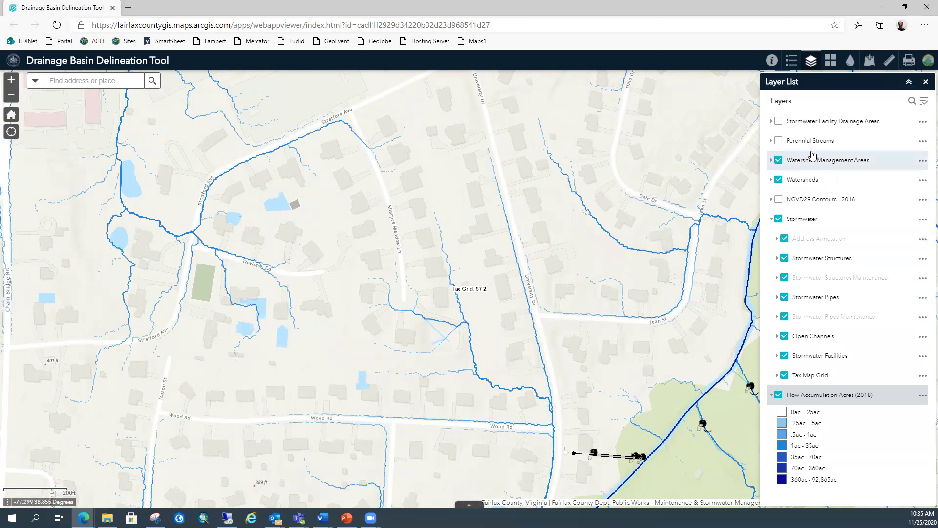
- Toggle NGVD29 Contours on and off, collapse the Stormwater group, and zoom into the Wood Rd stream
click(779, 200)
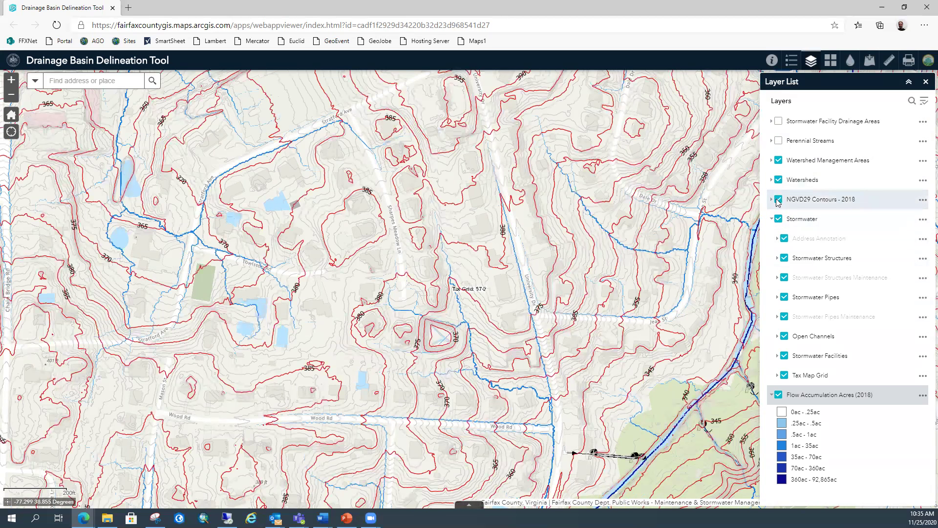
click(779, 200)
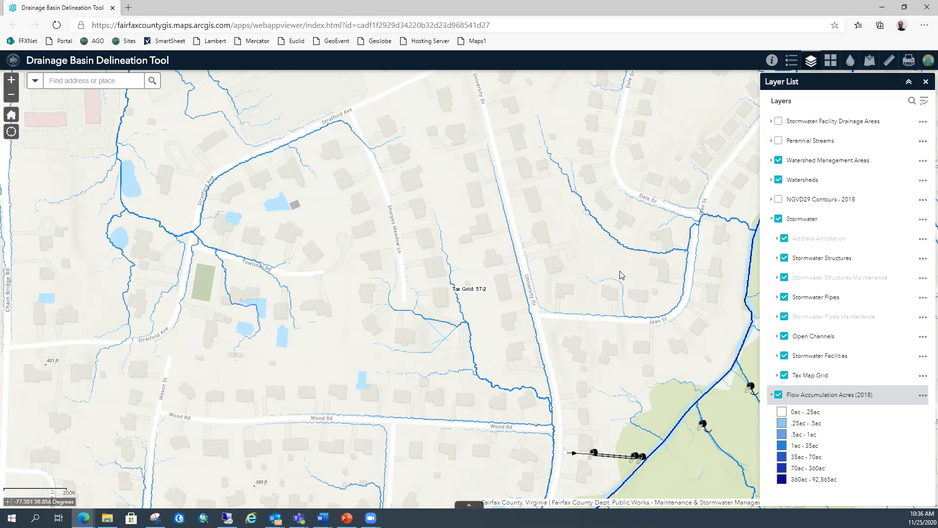
click(806, 221)
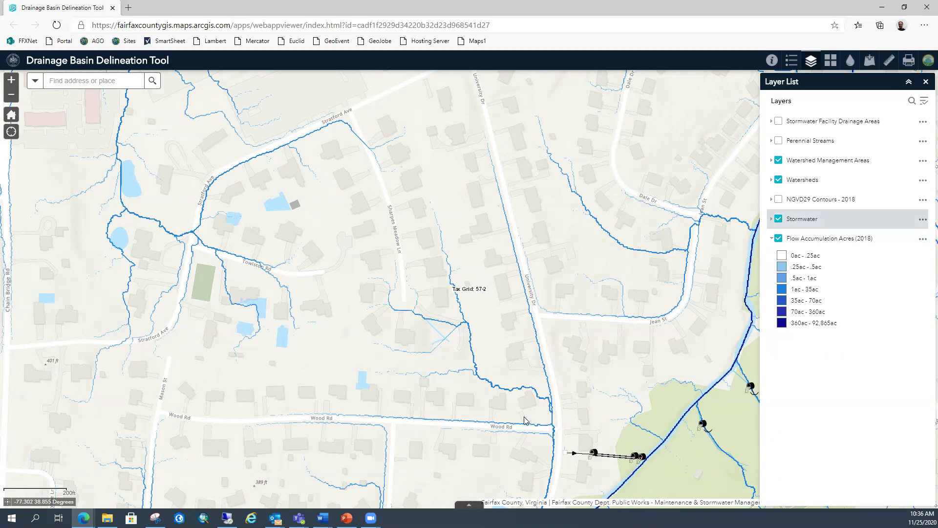
scroll(543, 404, up, 6)
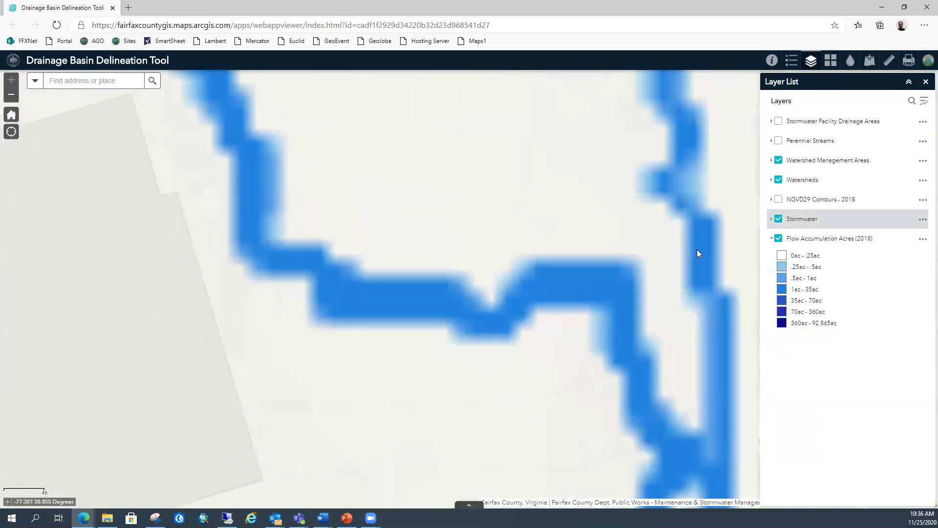
- Place a pour point on the flow-accumulation line beside University Dr north of Wood Rd
click(851, 61)
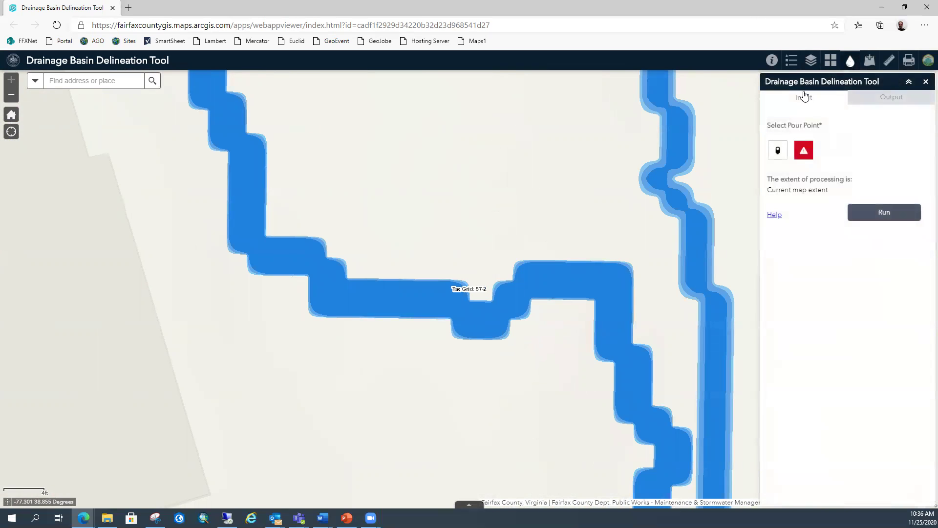
click(778, 152)
click(778, 154)
click(779, 154)
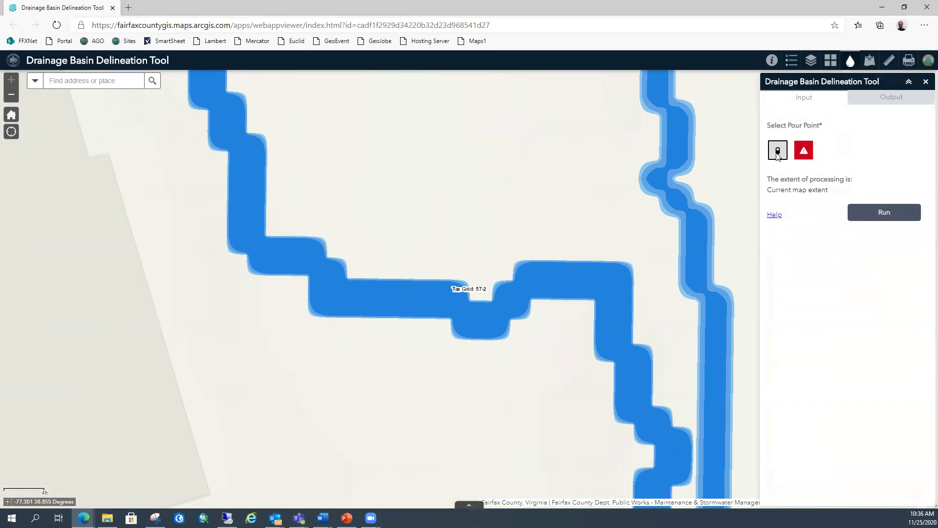
click(574, 279)
- Zoom out and pan to show the streams surrounding the pour point
scroll(609, 285, down, 1)
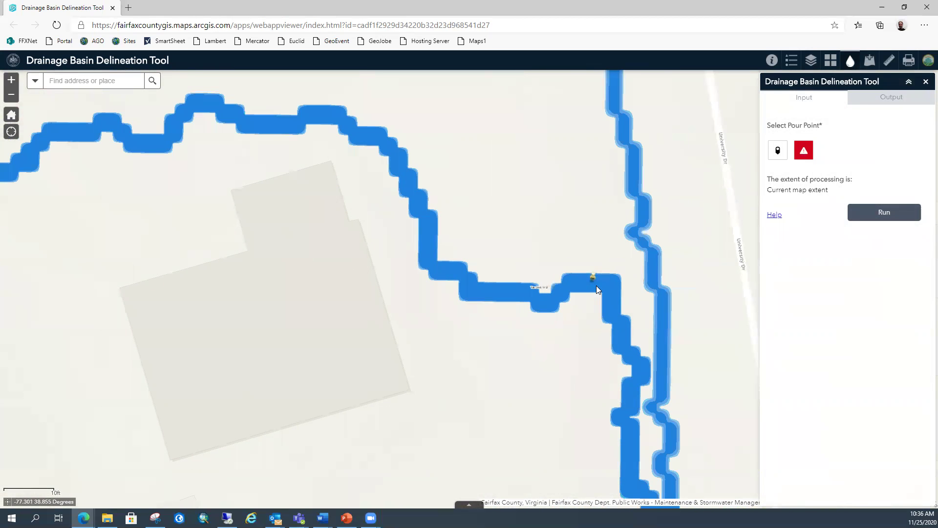
scroll(592, 292, down, 1)
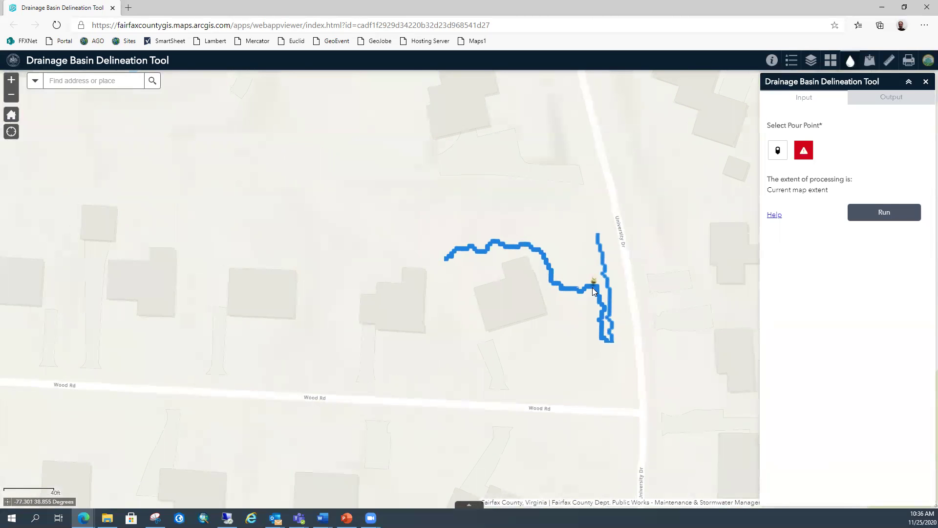
scroll(592, 287, down, 2)
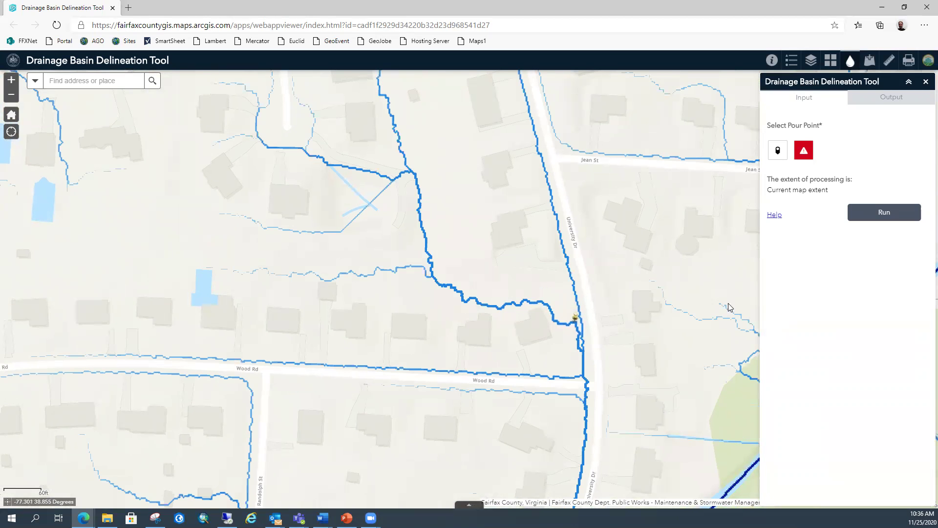
scroll(669, 298, down, 2)
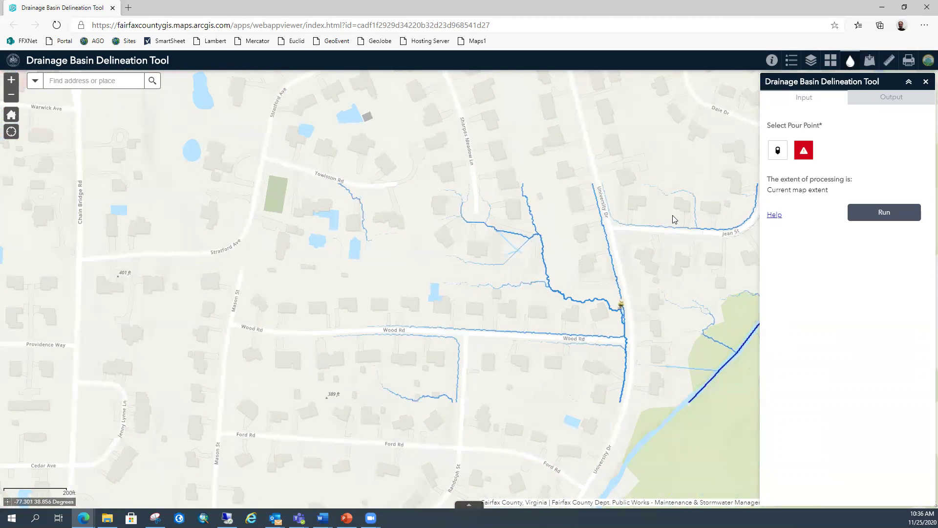
mouse_move(641, 267)
mouse_down()
mouse_move(599, 350)
mouse_move(610, 378)
mouse_up()
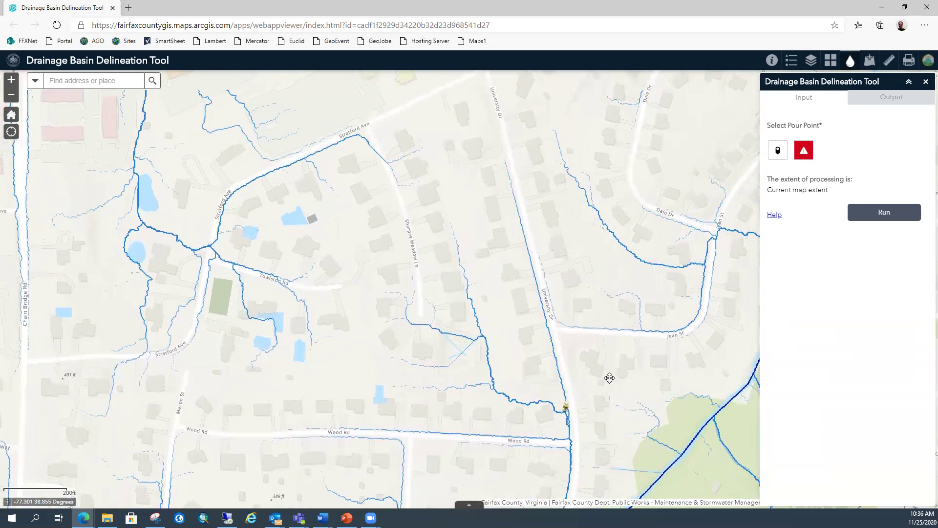
- Run the basin delineation, browsing the Add Data, Measurement and Print widgets while it processes
click(892, 215)
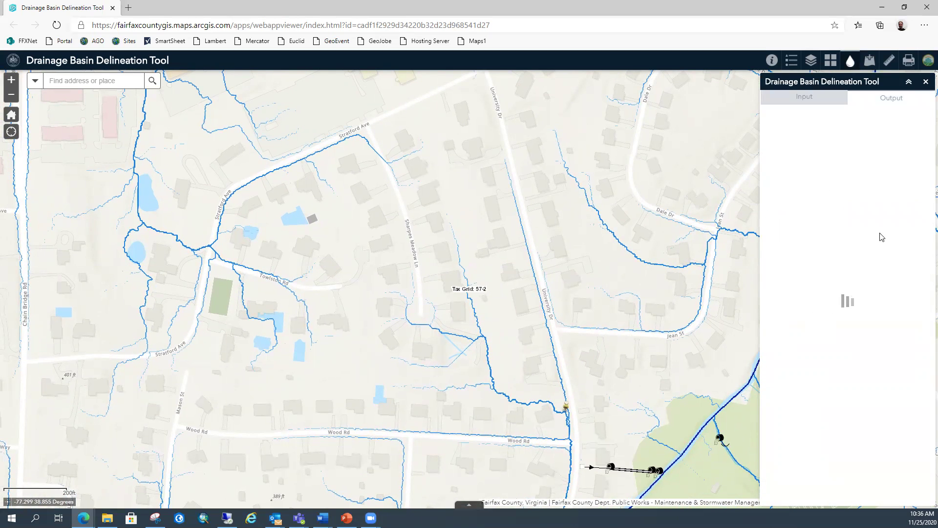
click(871, 62)
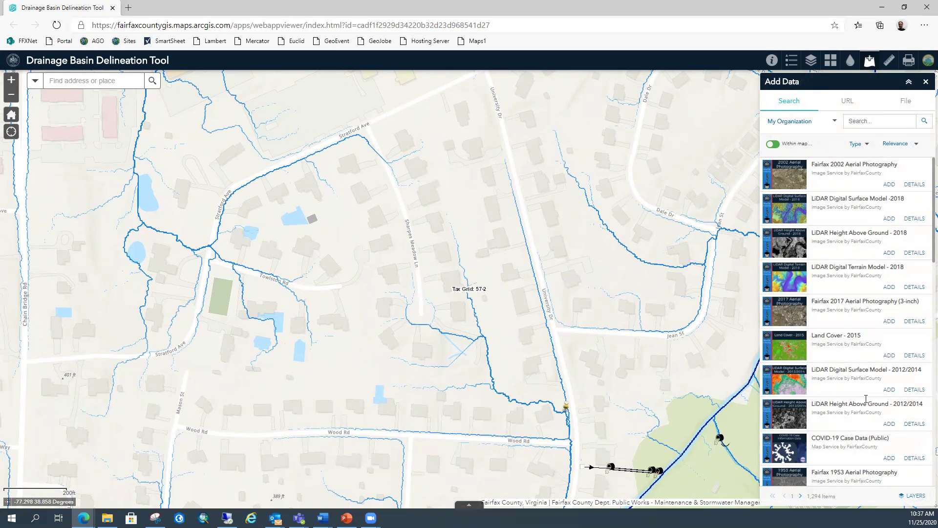
click(890, 62)
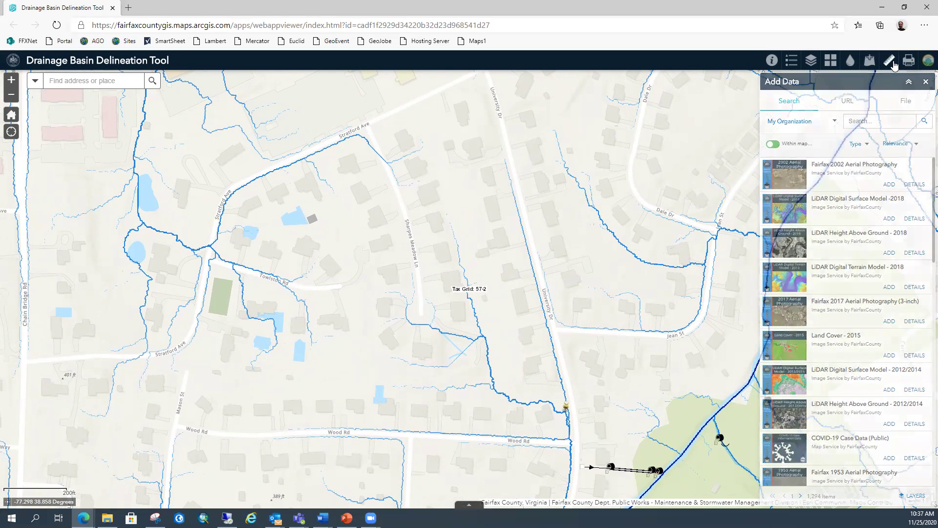
click(909, 61)
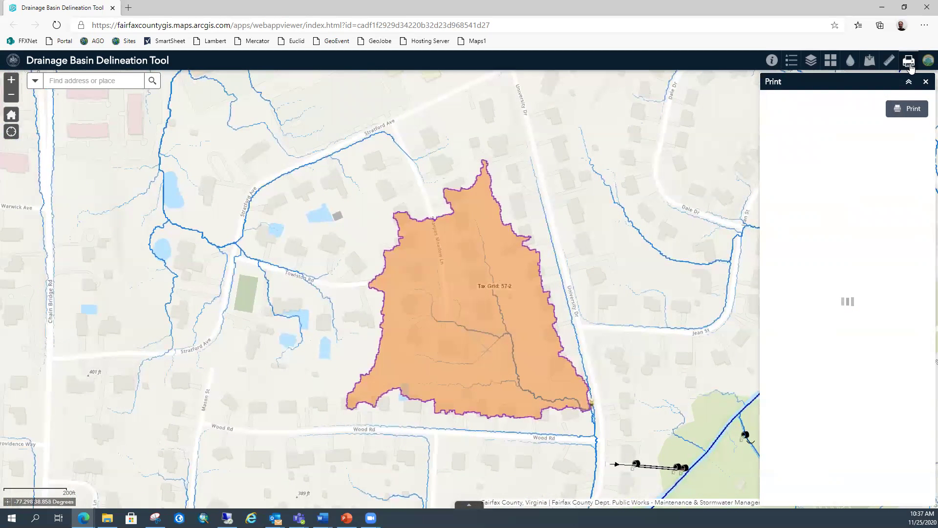
- Centre the orange basin on the map and check its 7.81-acre drainage area details
click(832, 62)
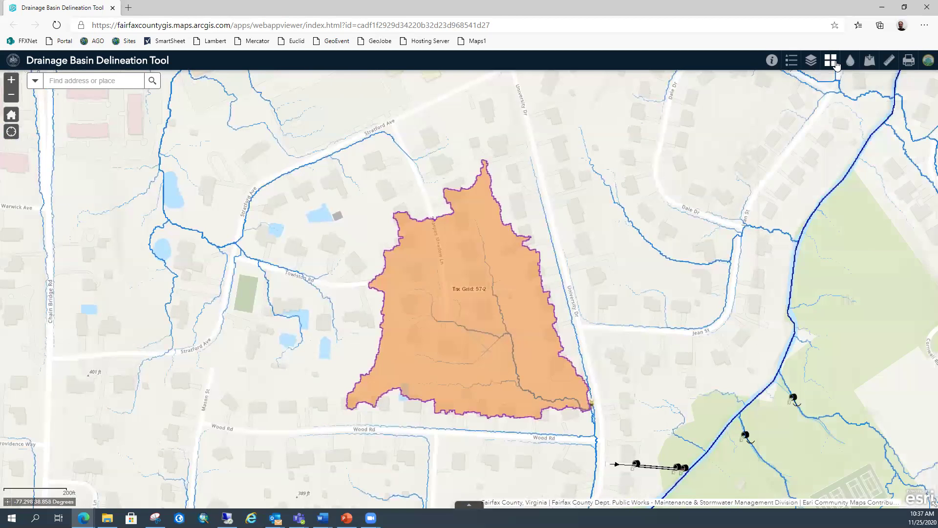
click(926, 81)
drag(519, 320, 482, 307)
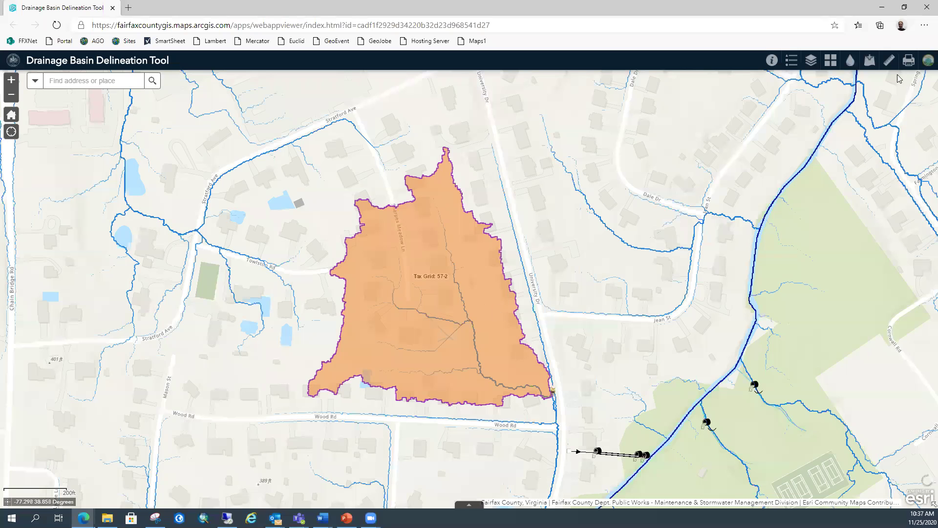
click(851, 63)
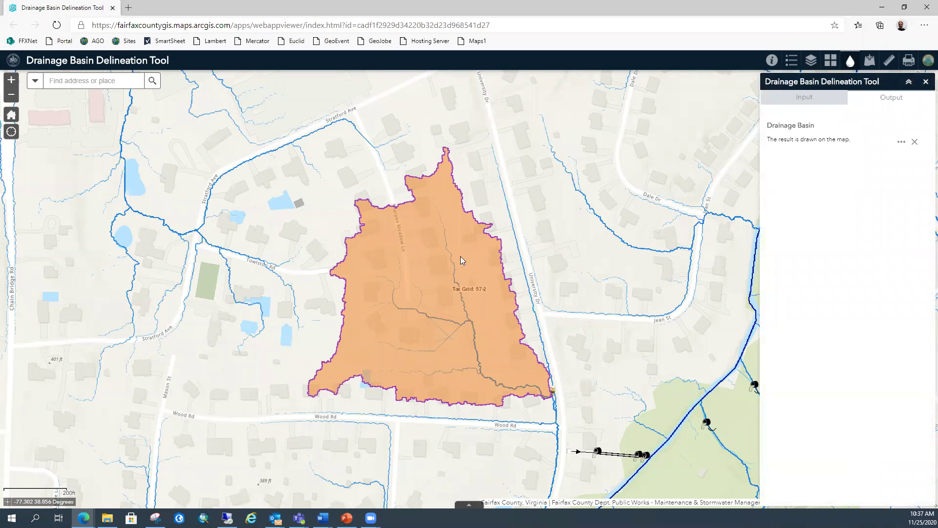
click(434, 265)
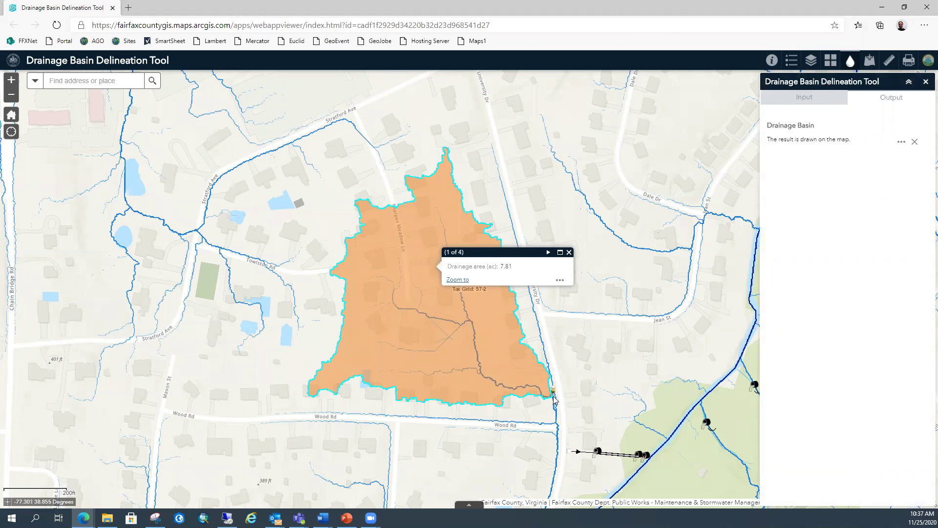
click(569, 252)
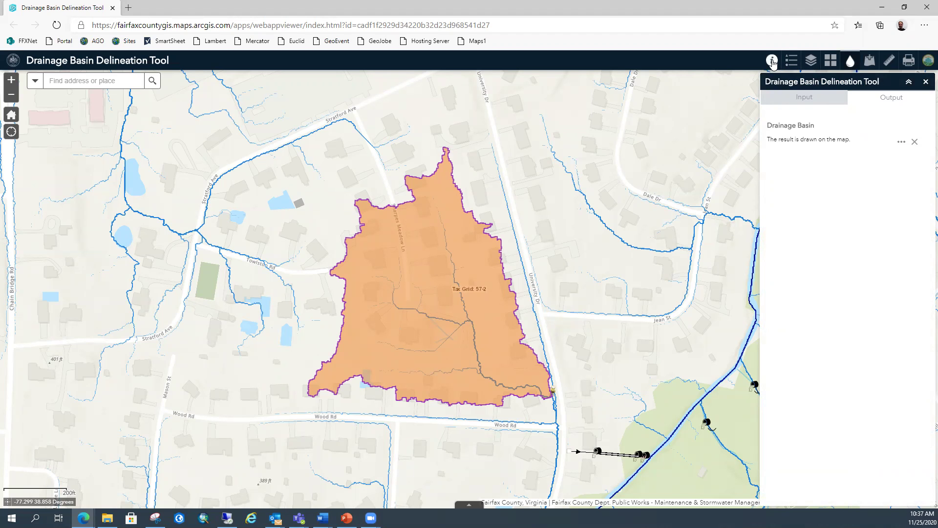
- Clear the 7.81-acre basin result from the map and go back to the Input step
click(902, 142)
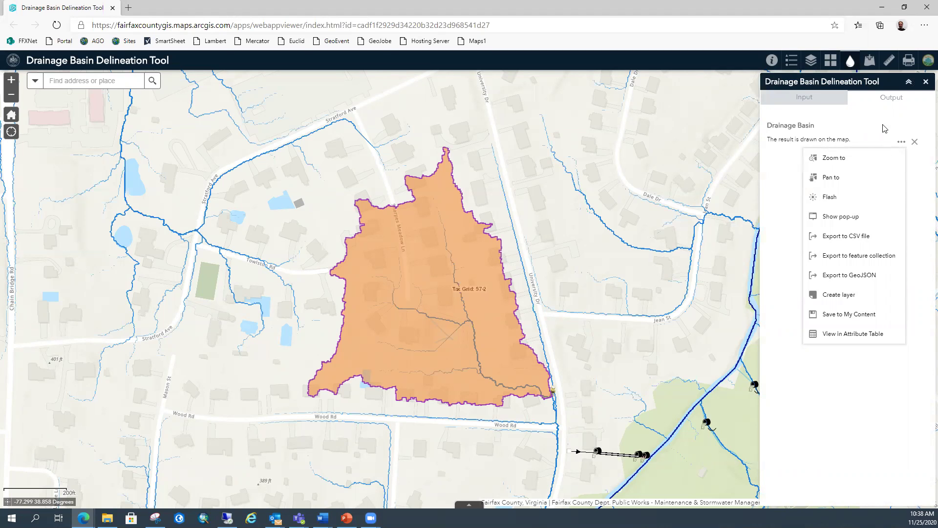
click(898, 131)
click(915, 142)
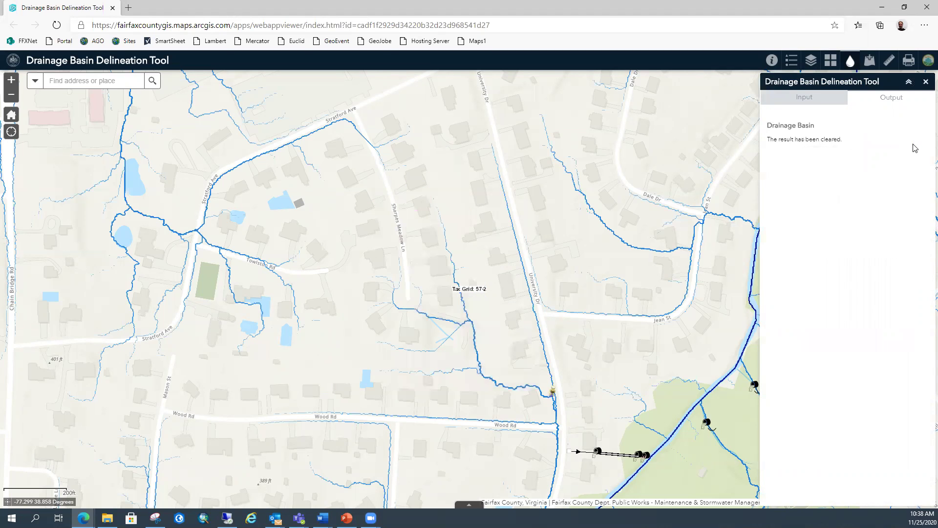
click(788, 103)
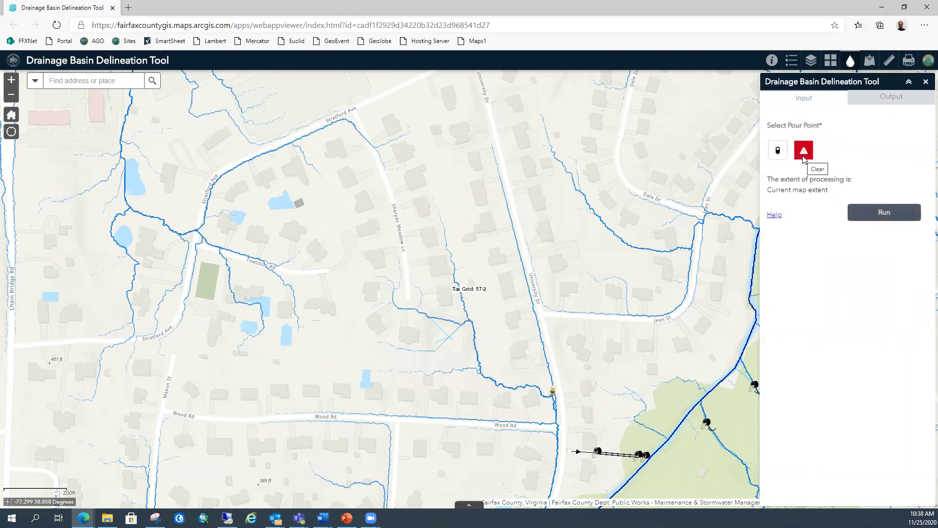